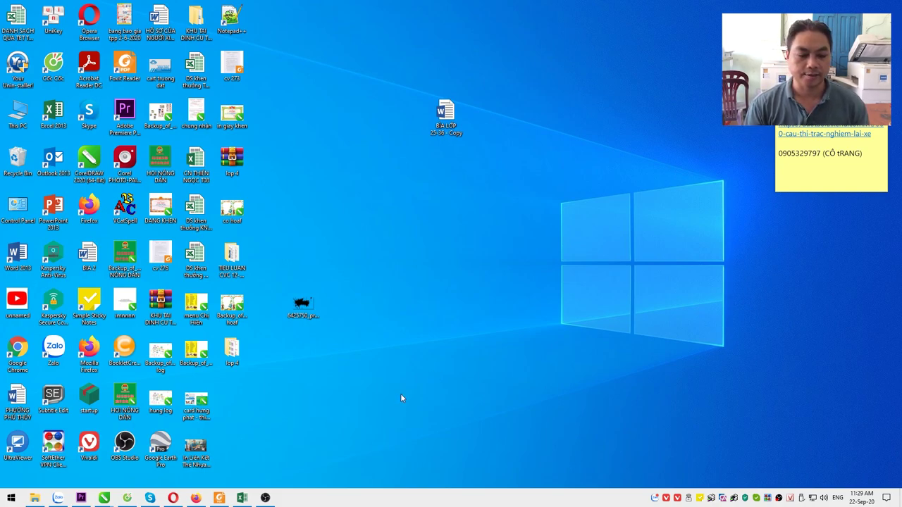
- Bring back the BẢNG GIA NPP HOA VINH price list, inspect cells E5 and D8–D10, and enable editing
mouse_move(244, 500)
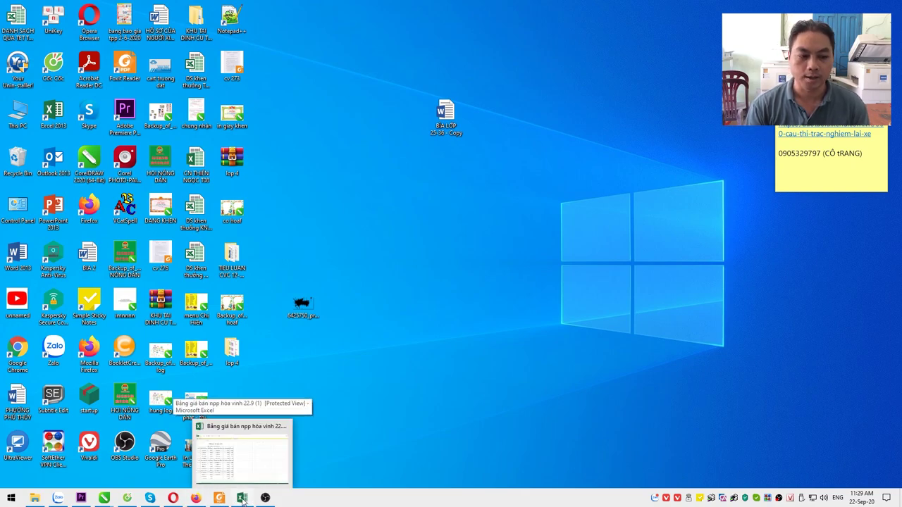
click(242, 499)
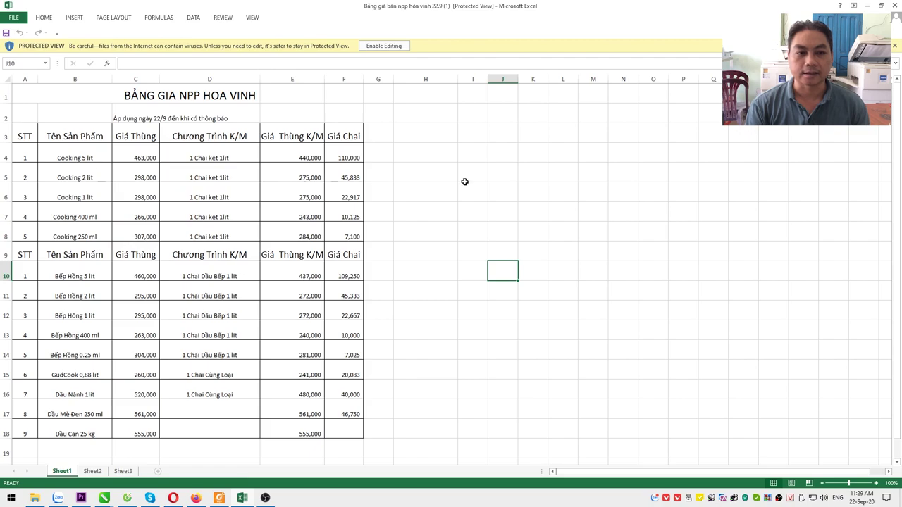
click(302, 181)
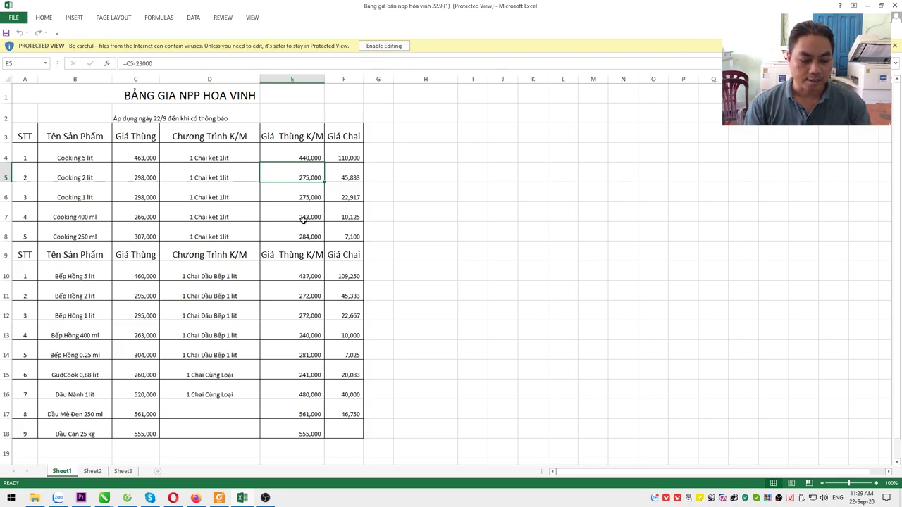
click(182, 236)
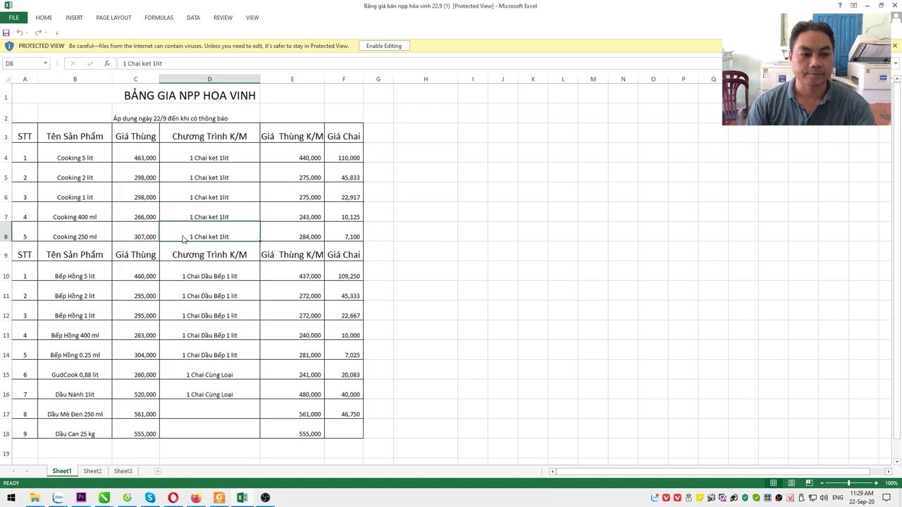
click(204, 256)
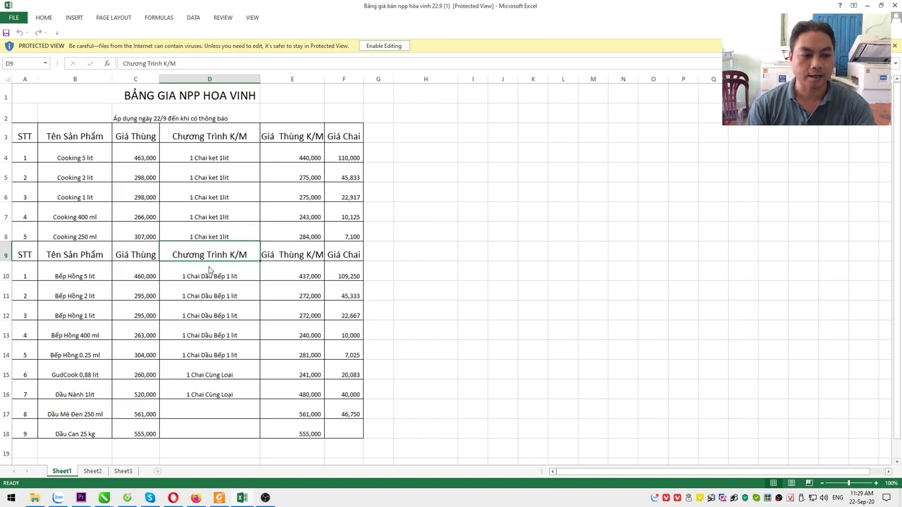
click(207, 279)
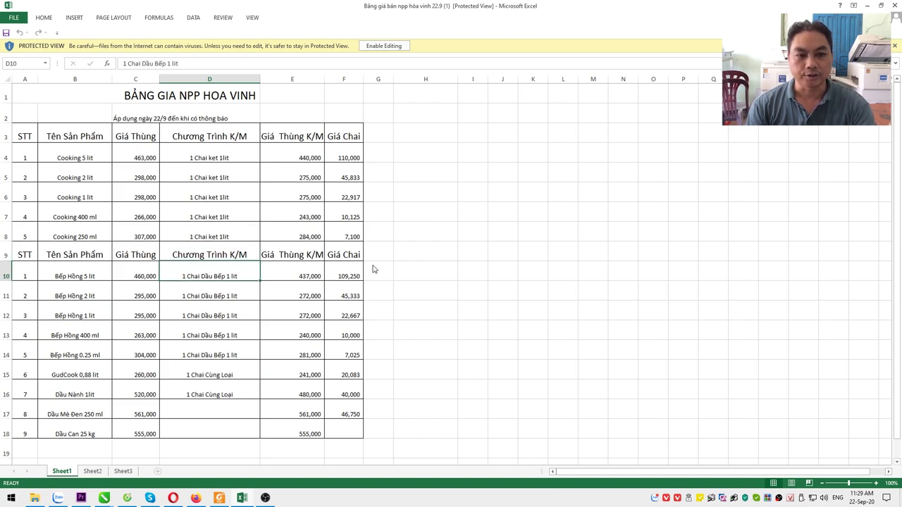
click(378, 48)
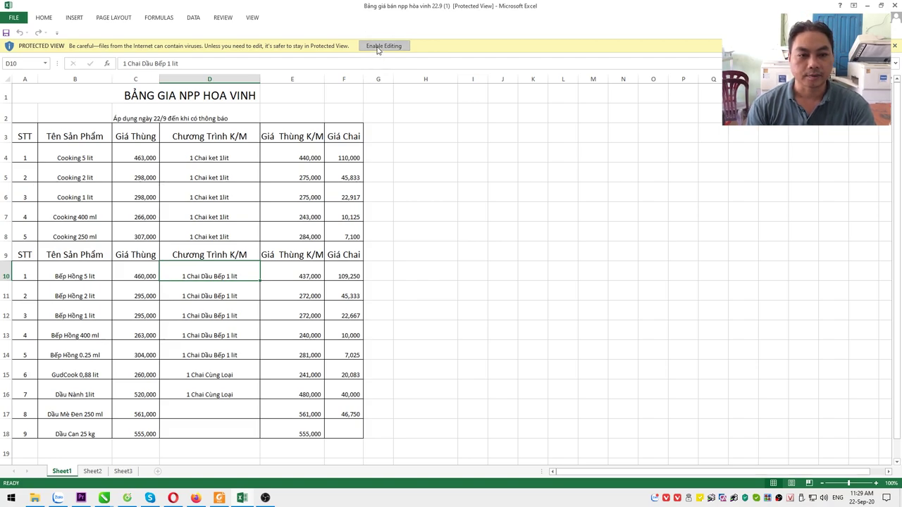
key(Up)
key(Up)
key(Up)
key(Up)
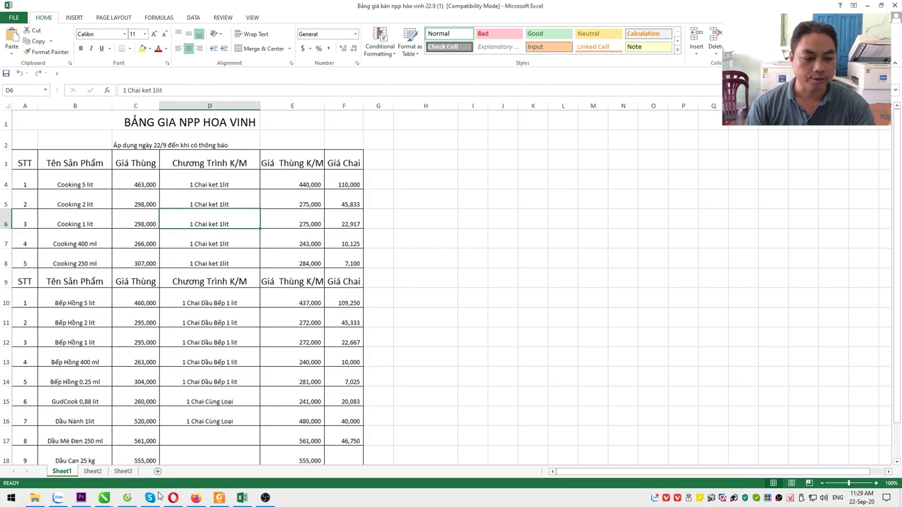
- In Gmail, open the A4 landscape print email and start downloading its Word attachment
click(127, 498)
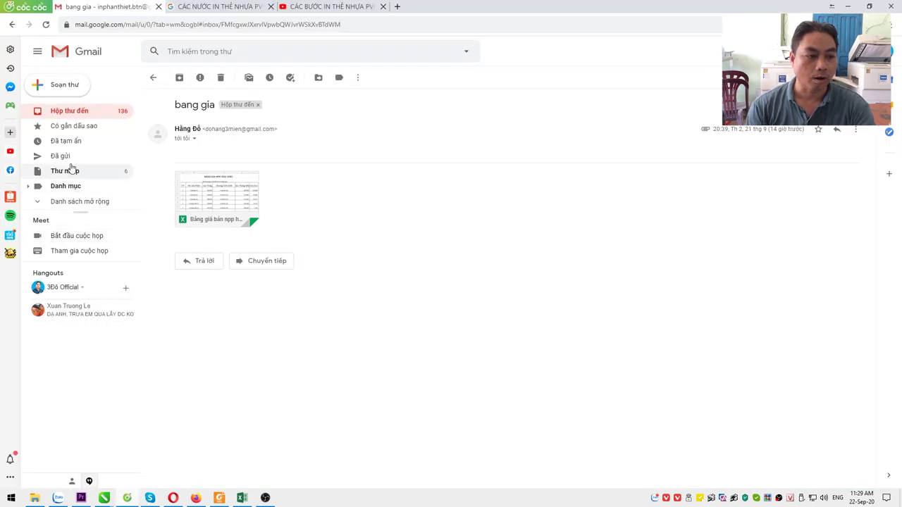
click(68, 113)
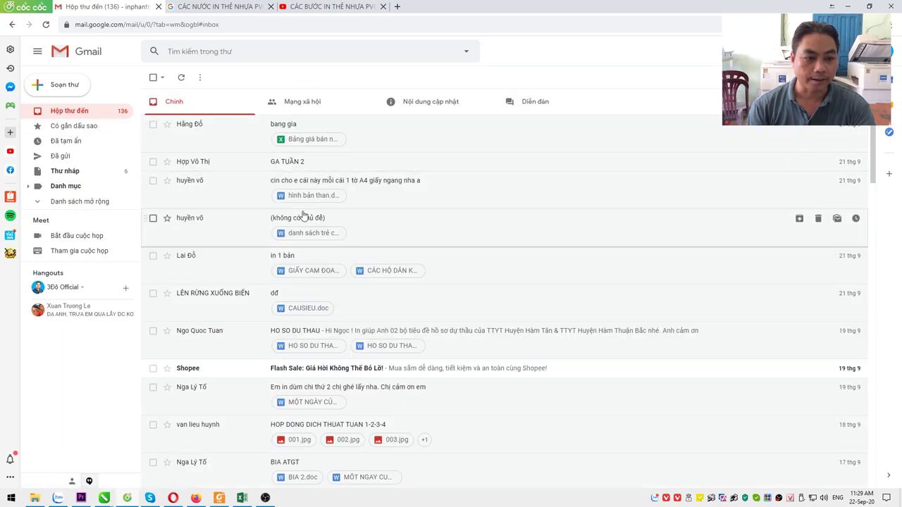
click(293, 184)
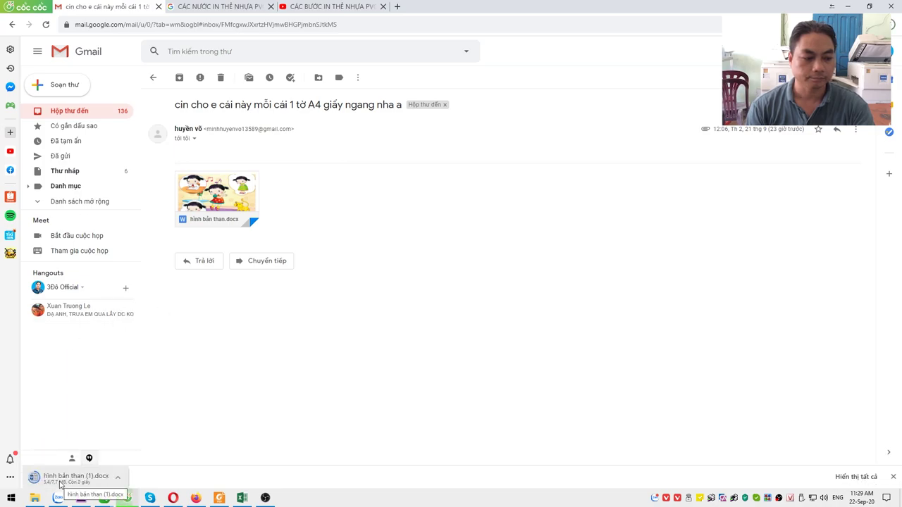
click(59, 483)
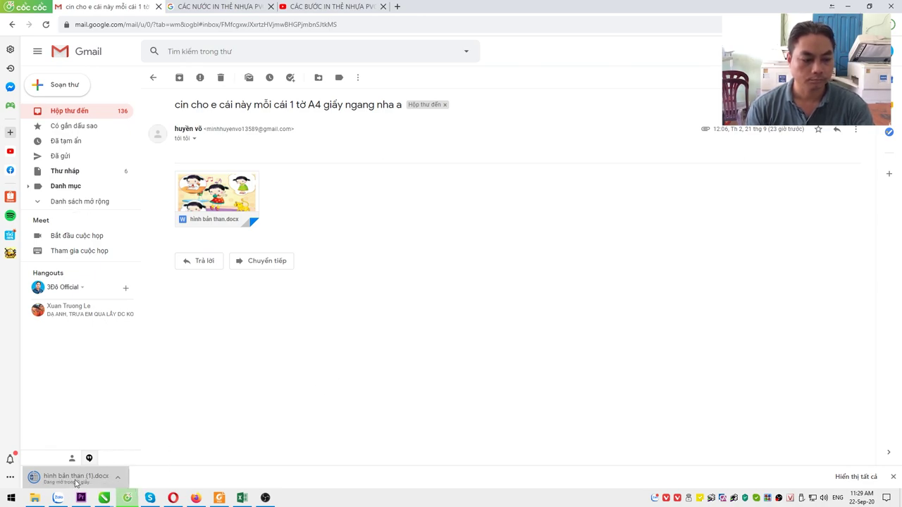
- Pause the hình bản than.docx download at 7,5/7,7 MB
right_click(76, 483)
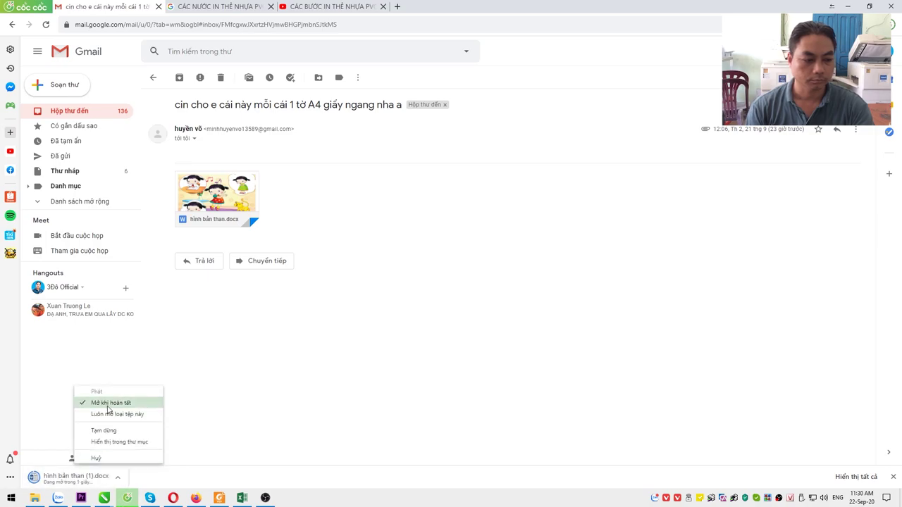
click(227, 433)
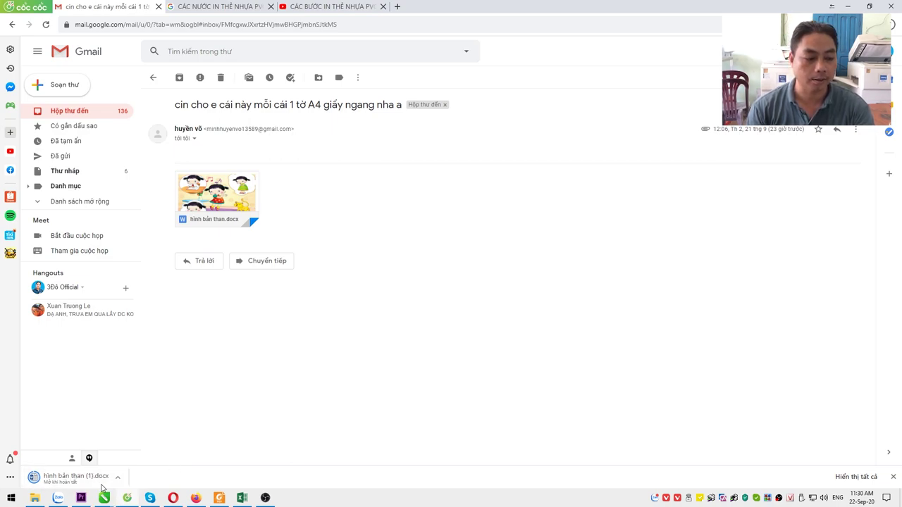
click(117, 479)
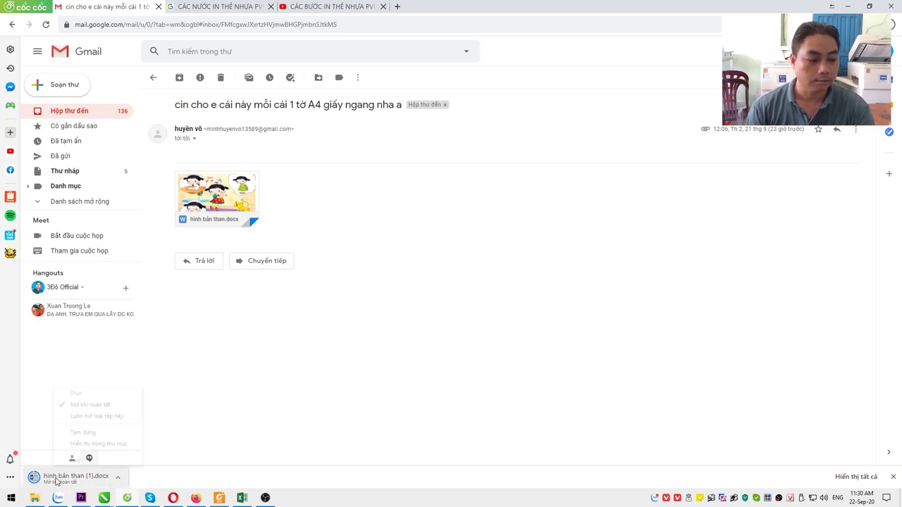
click(80, 432)
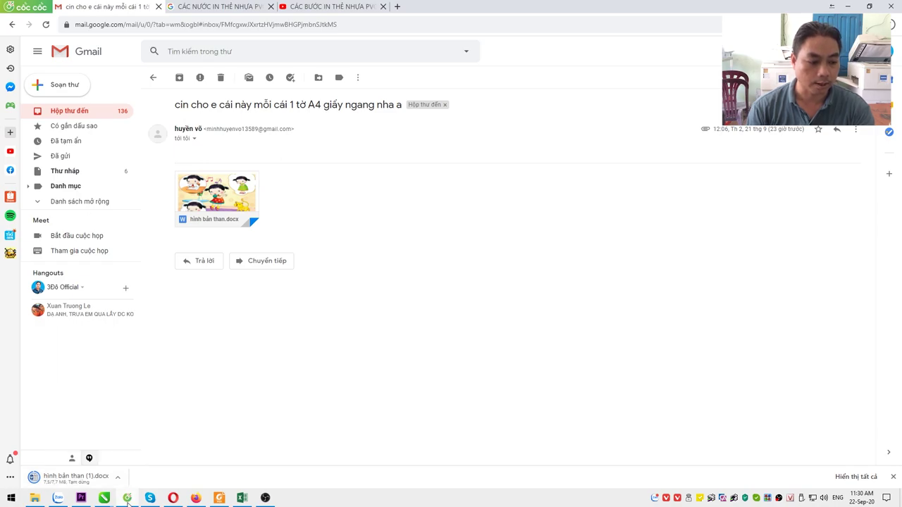
- Open the 'in 1 bản' email, close the download bar, and show the desktop
click(127, 498)
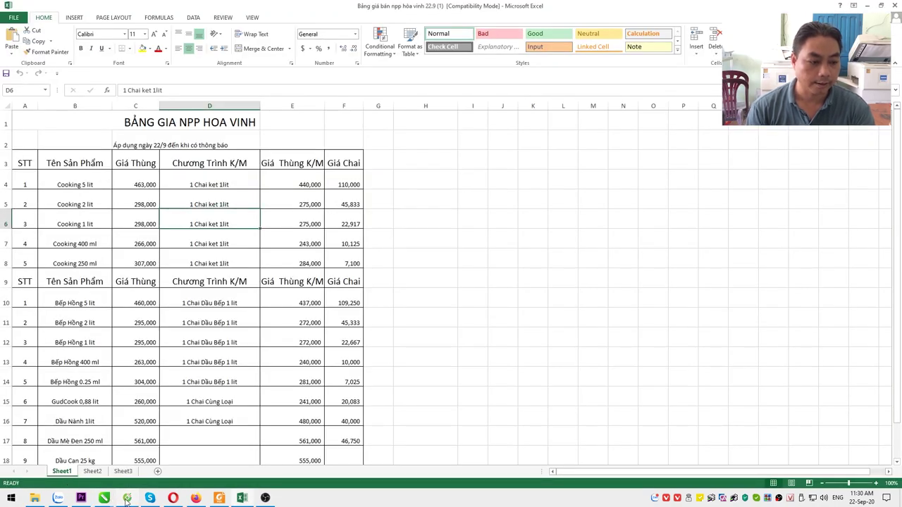
click(128, 498)
mouse_move(189, 214)
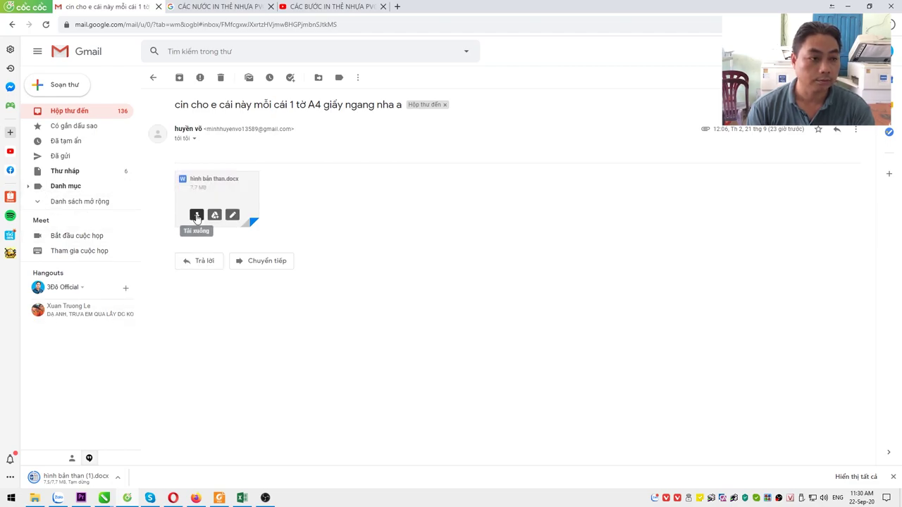
click(153, 78)
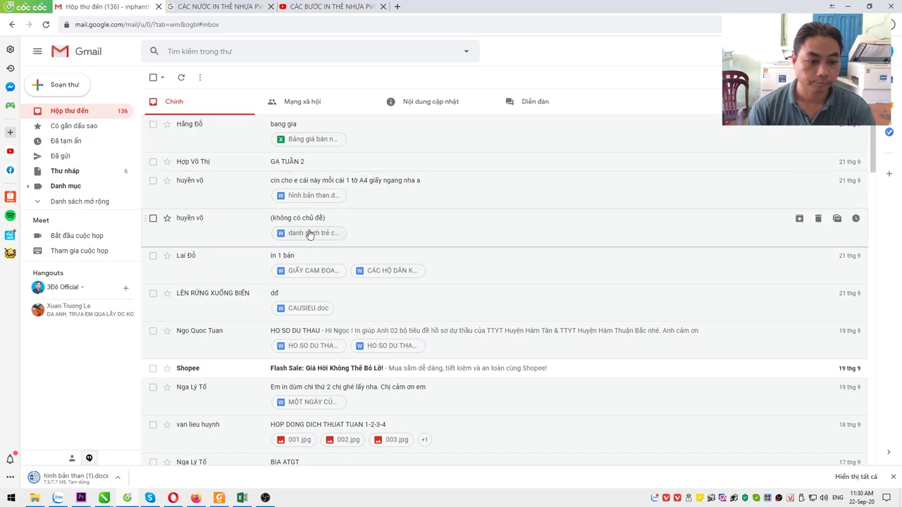
click(282, 261)
mouse_move(203, 224)
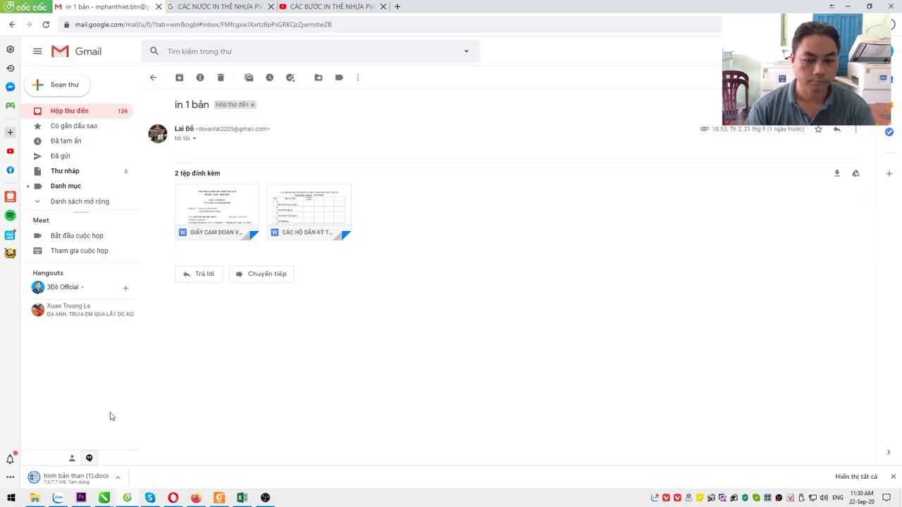
click(892, 478)
mouse_move(198, 230)
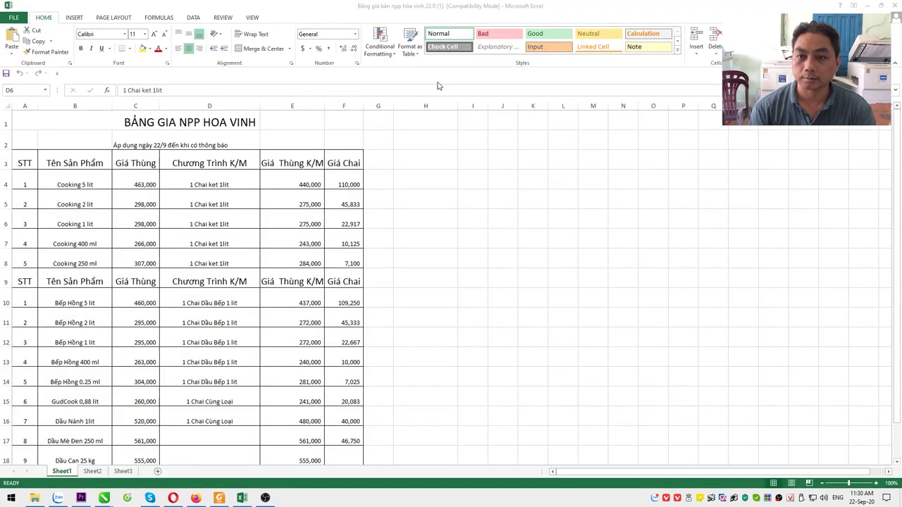
key(super+d)
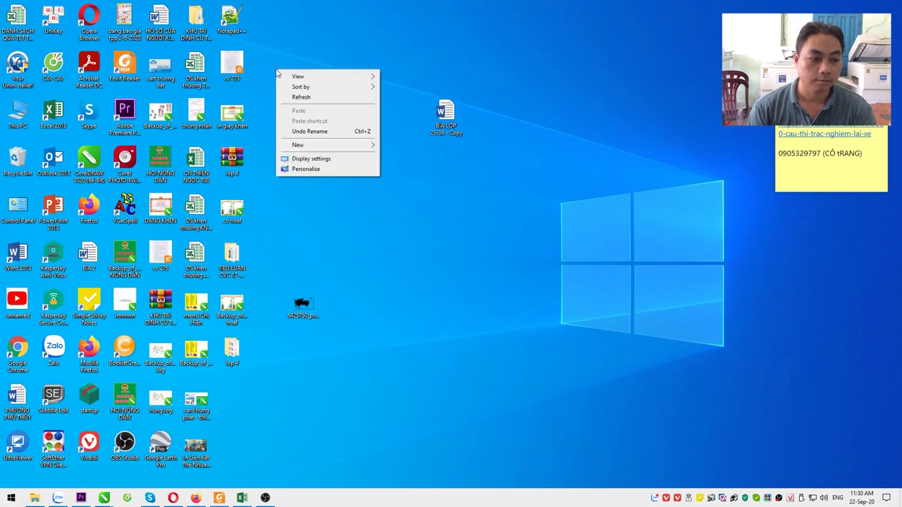
- Cancel the paused hình bản than (1).docx download
right_click(275, 68)
key(Escape)
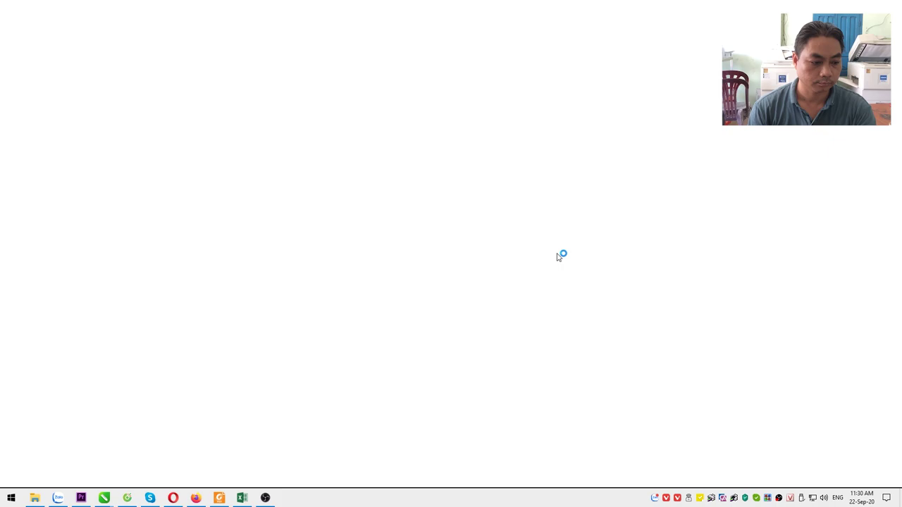
mouse_move(59, 494)
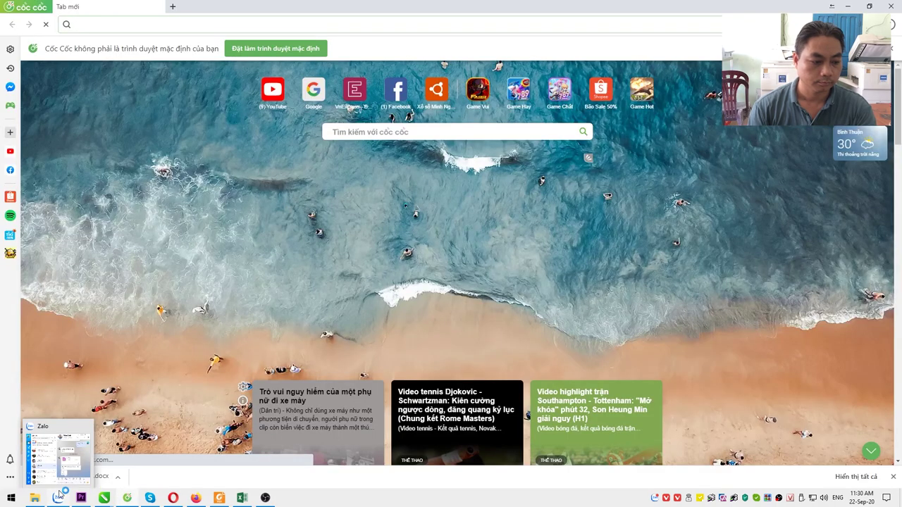
click(118, 477)
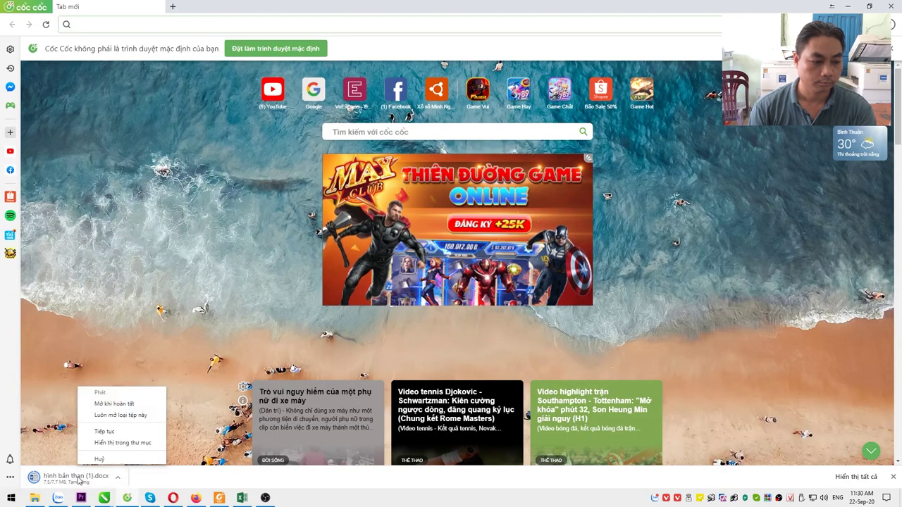
click(99, 459)
- Go to google.com in the browser and open Gmail from it
click(77, 24)
text(google)
key(Return)
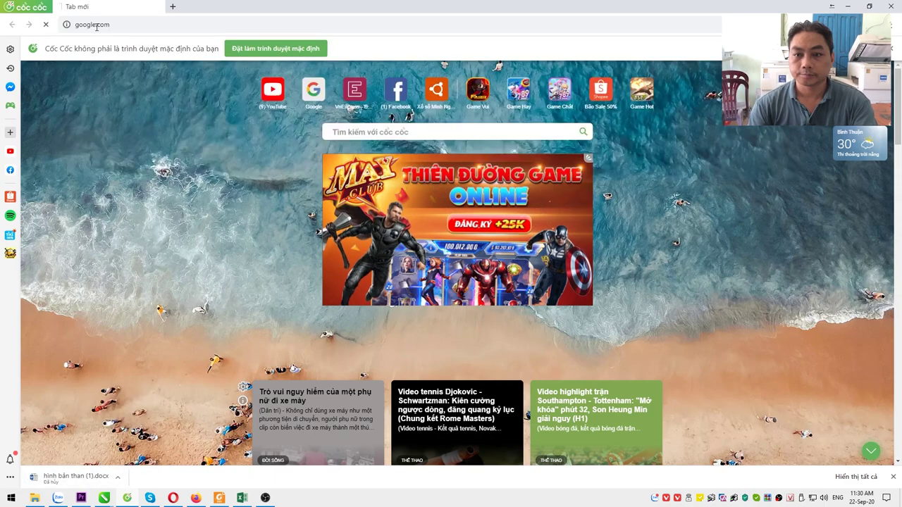
click(800, 58)
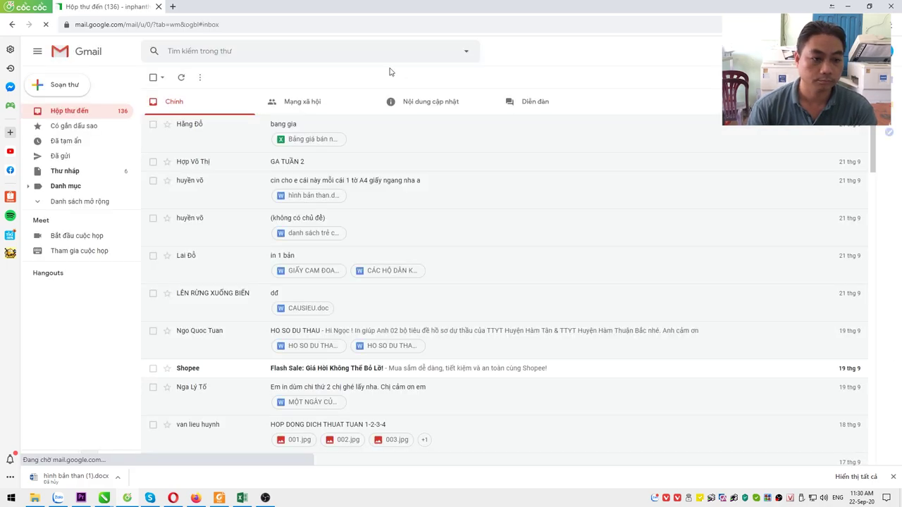
- Open the untitled email's danh sách trẻ chơi tham gia các góc 2020-2021.docx attachment in Word
click(285, 222)
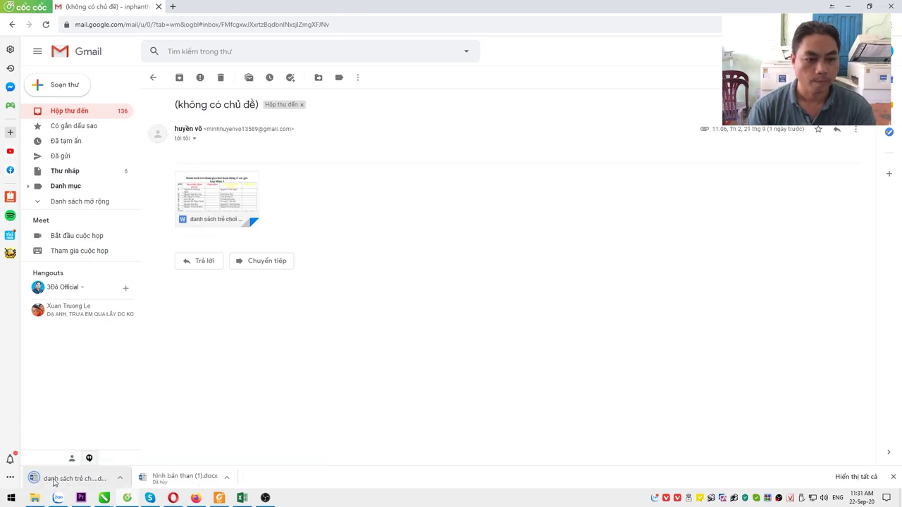
click(53, 482)
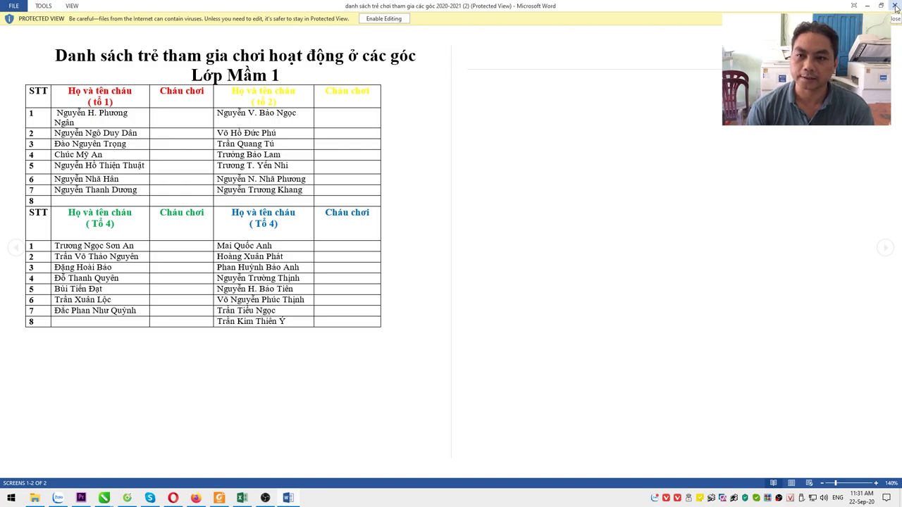
- Close the Protected View Word document and minimize the browser
click(895, 7)
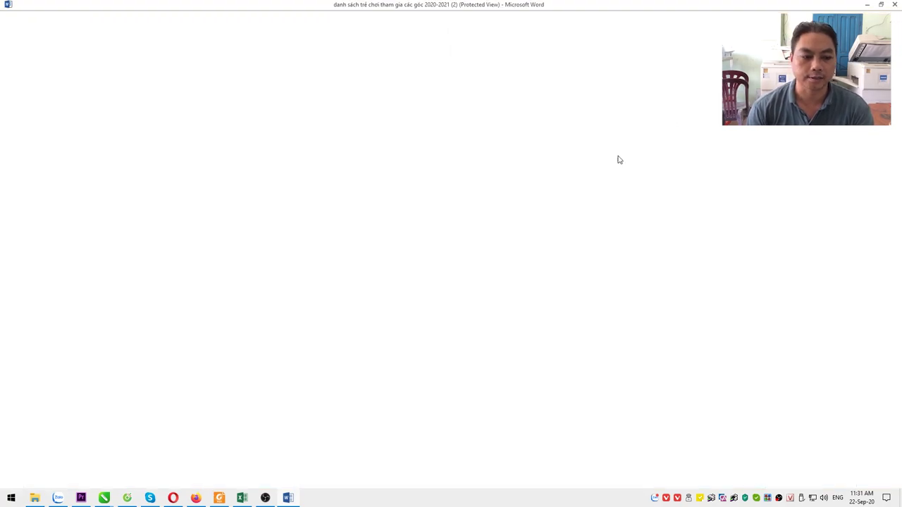
click(848, 7)
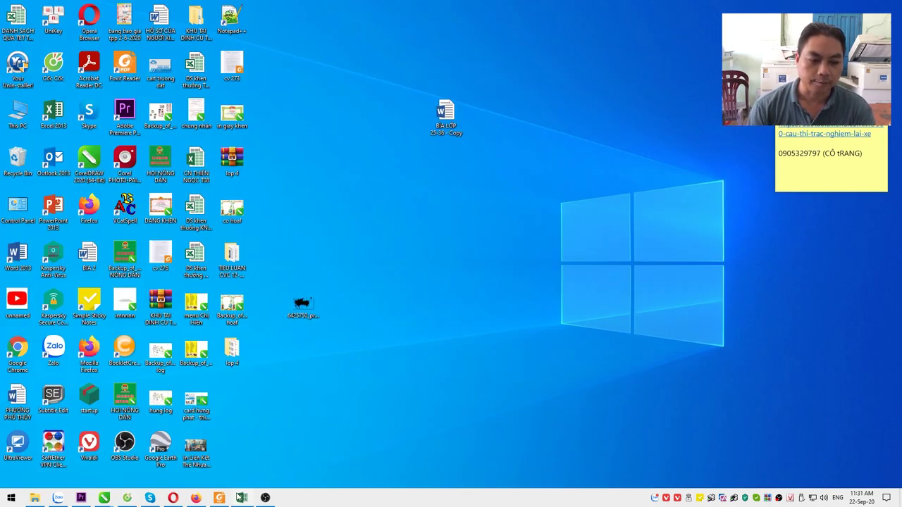
- Close the price-list workbook and launch Excel 2013 from its desktop shortcut
mouse_move(241, 498)
click(232, 448)
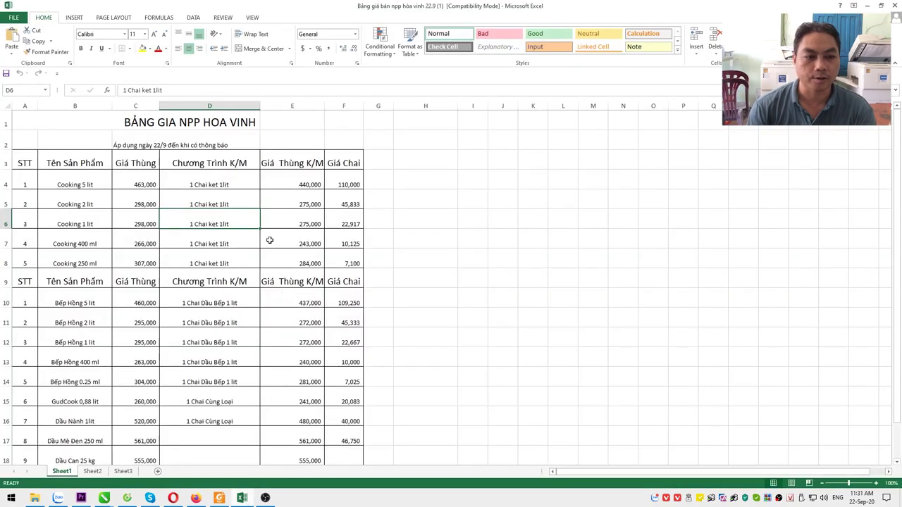
click(894, 5)
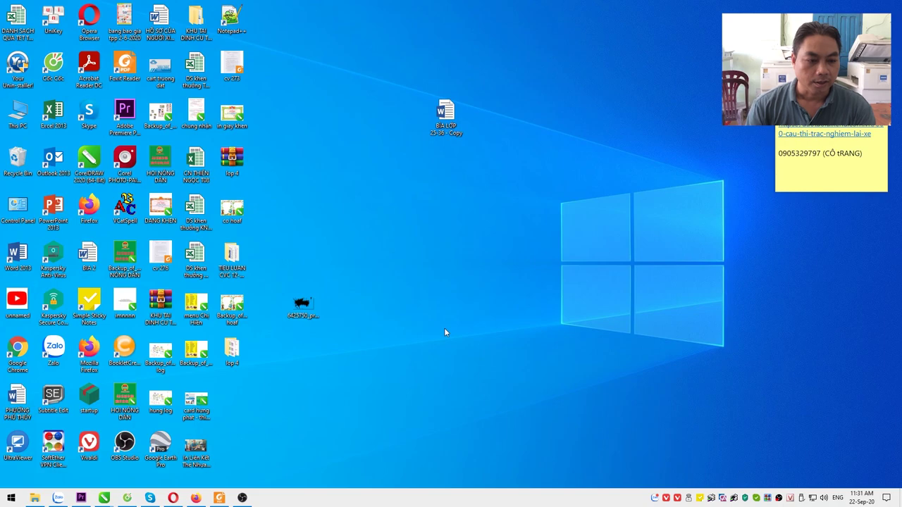
click(384, 433)
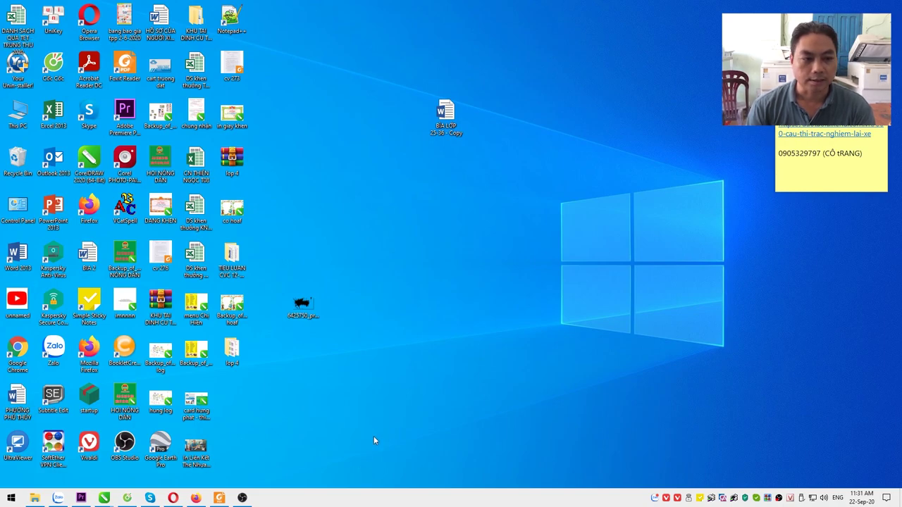
double_click(53, 102)
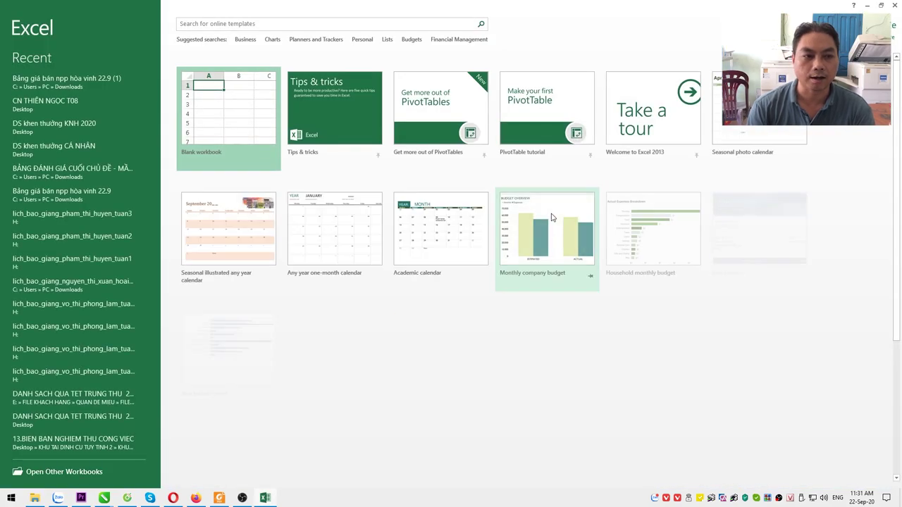
- Create a blank workbook and open the Trust Center settings from File > Options
click(226, 113)
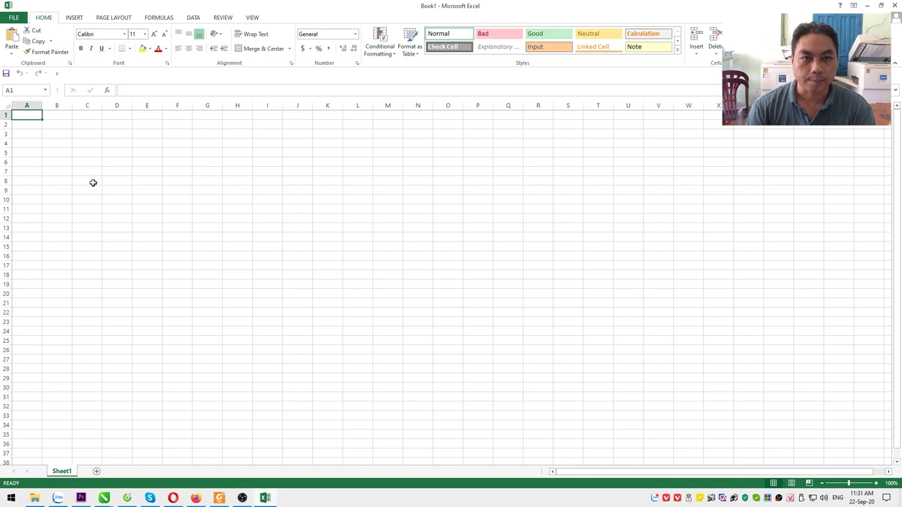
click(13, 17)
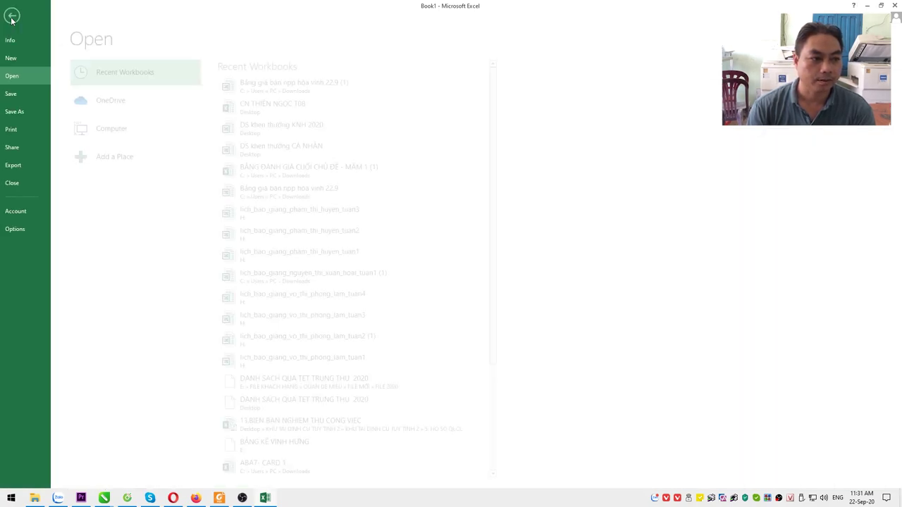
click(22, 230)
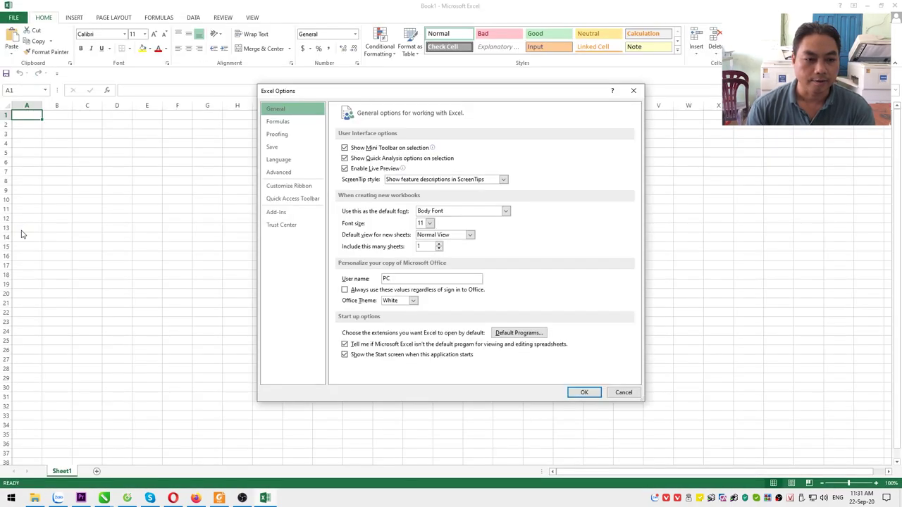
click(276, 228)
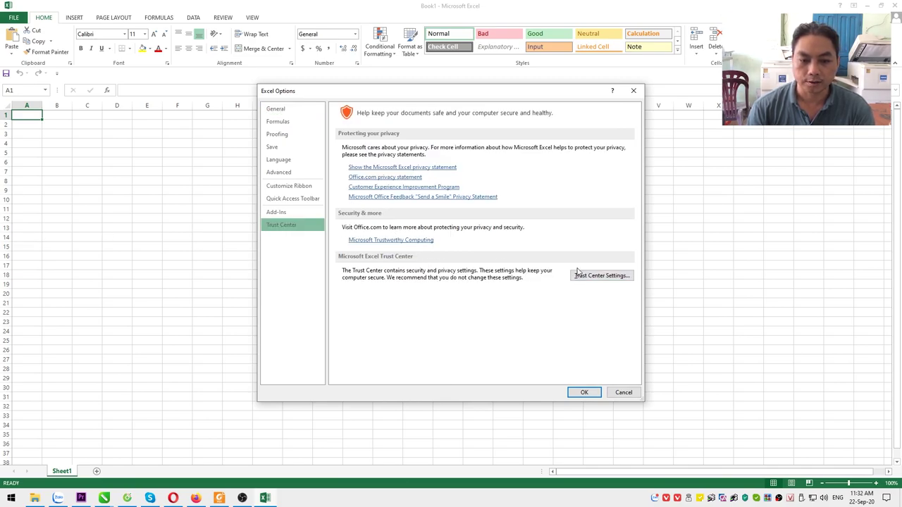
click(609, 280)
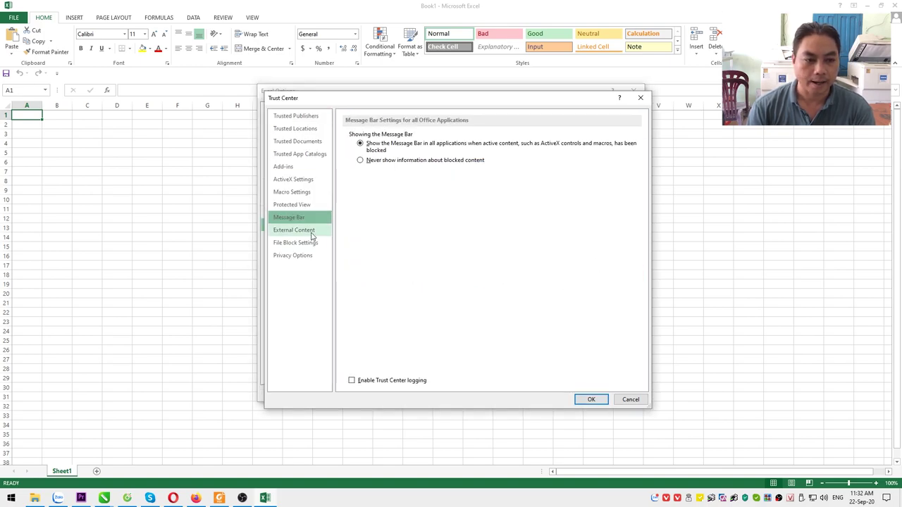
- Disable Protected View for internet files, unsafe locations and Outlook attachments, then confirm both dialogs
click(303, 206)
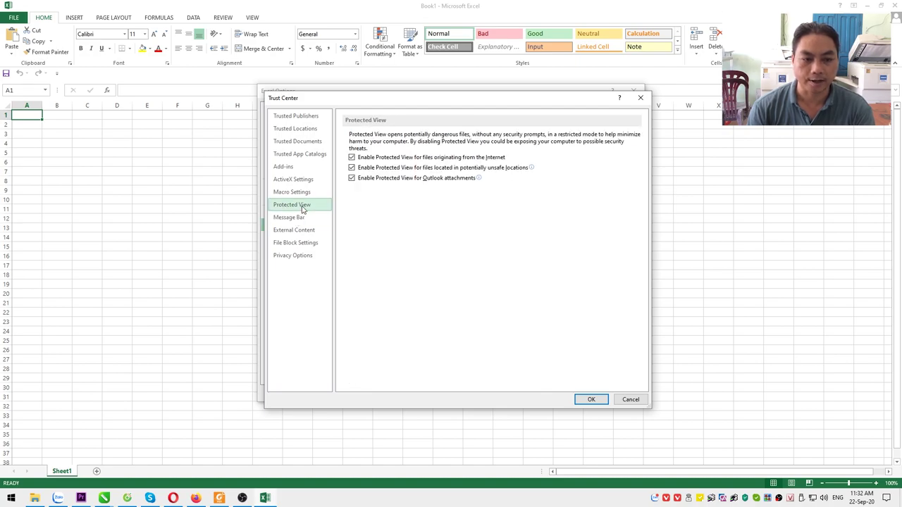
click(351, 157)
click(352, 177)
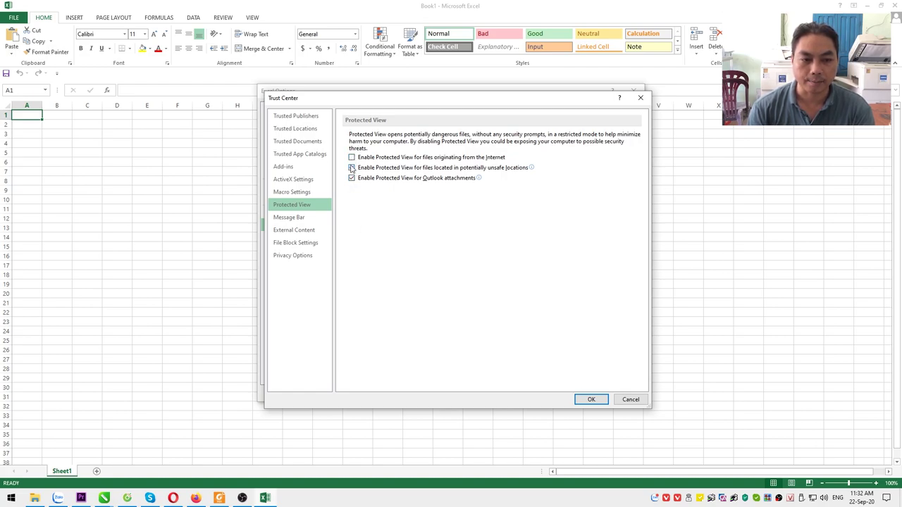
click(351, 178)
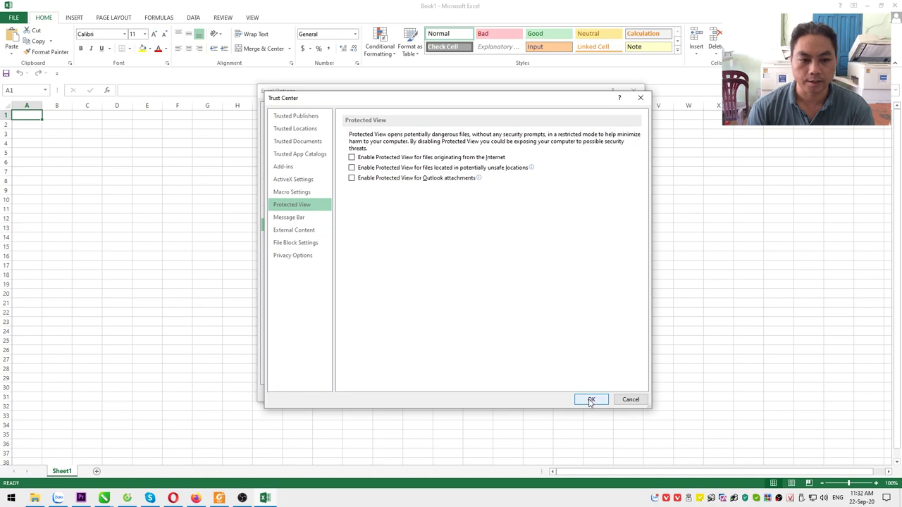
click(591, 400)
click(584, 393)
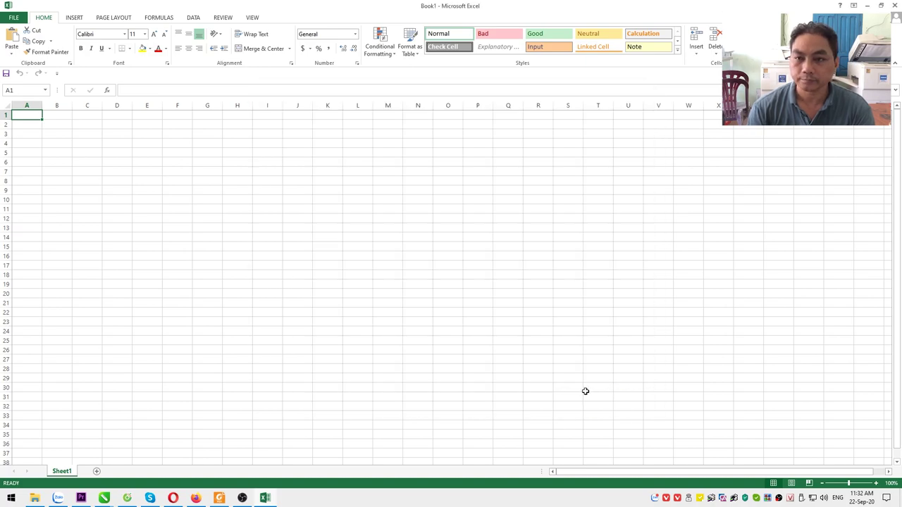
- Close Excel, open the bang gia email's price-list attachment, and select formula cell E10
click(894, 6)
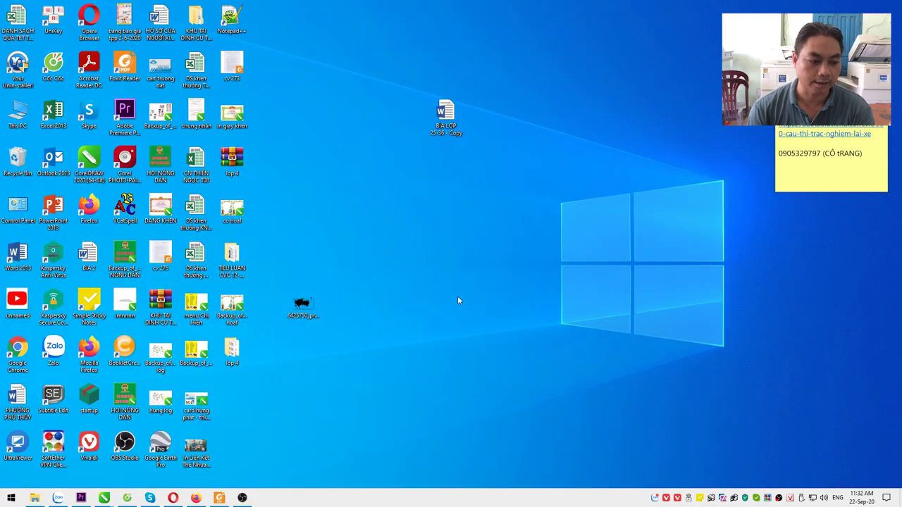
click(126, 498)
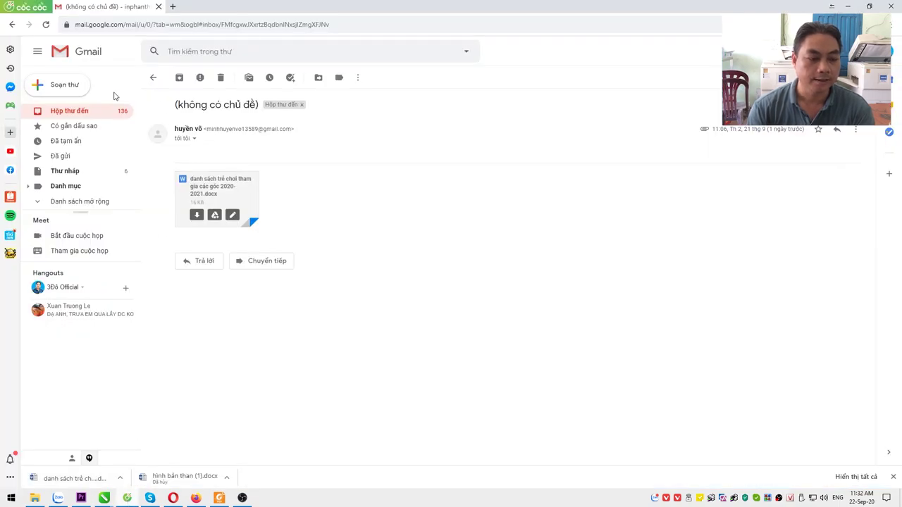
click(152, 77)
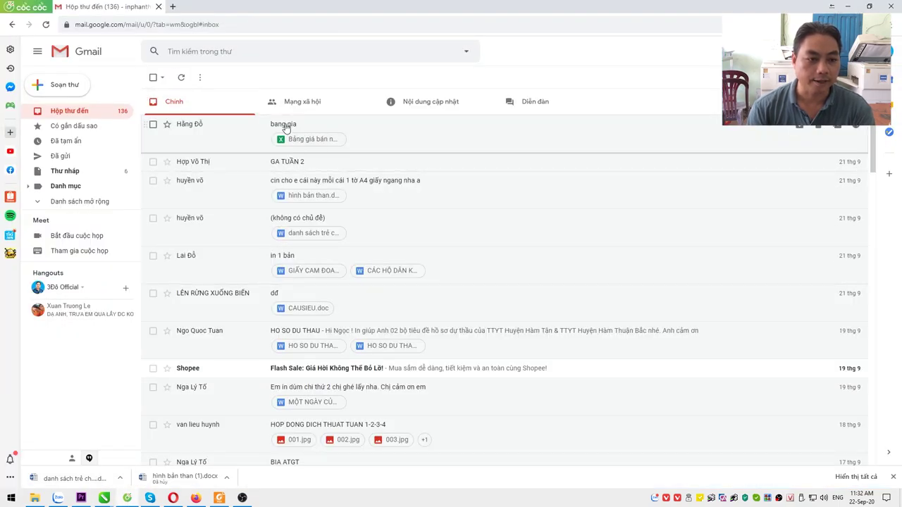
click(285, 126)
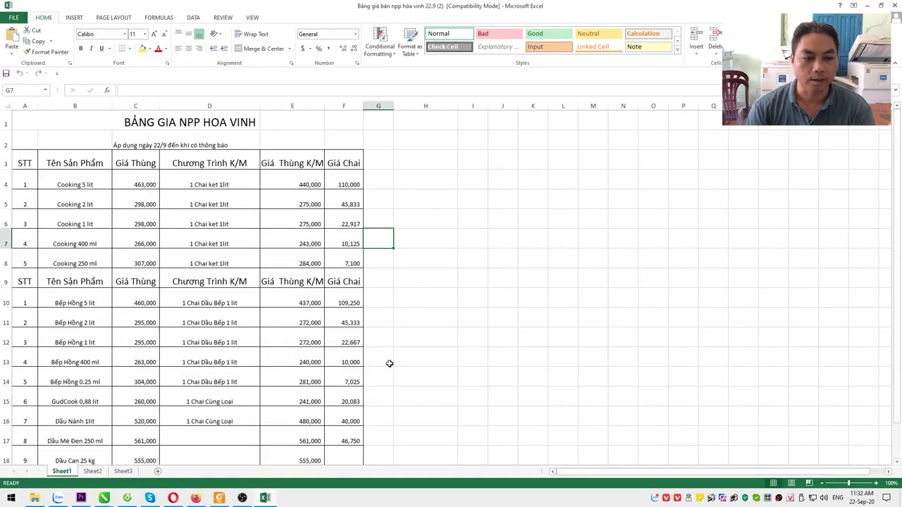
click(300, 310)
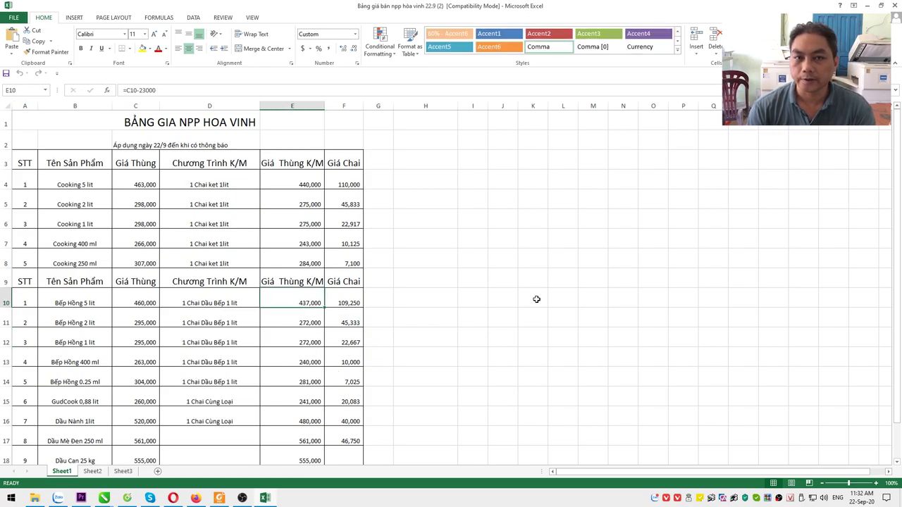
- Close the price-list workbook in Excel and the Cốc Cốc browser
click(894, 6)
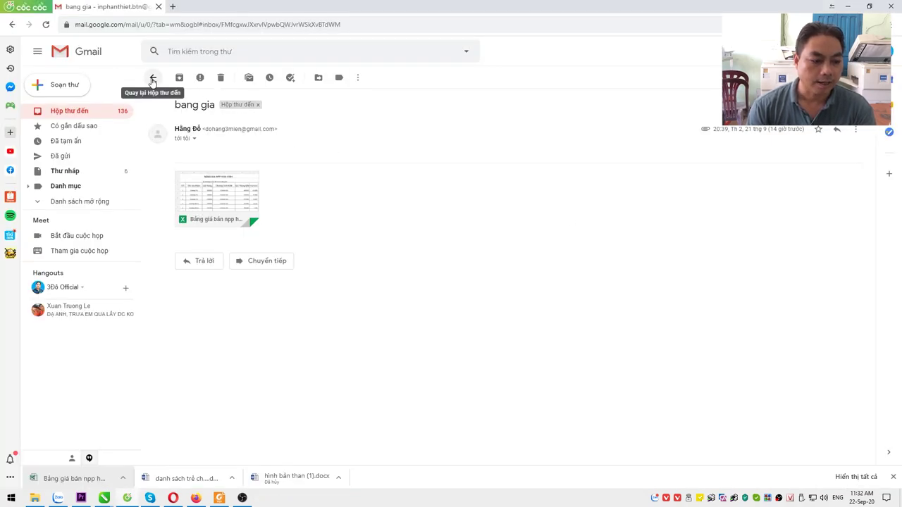
click(891, 7)
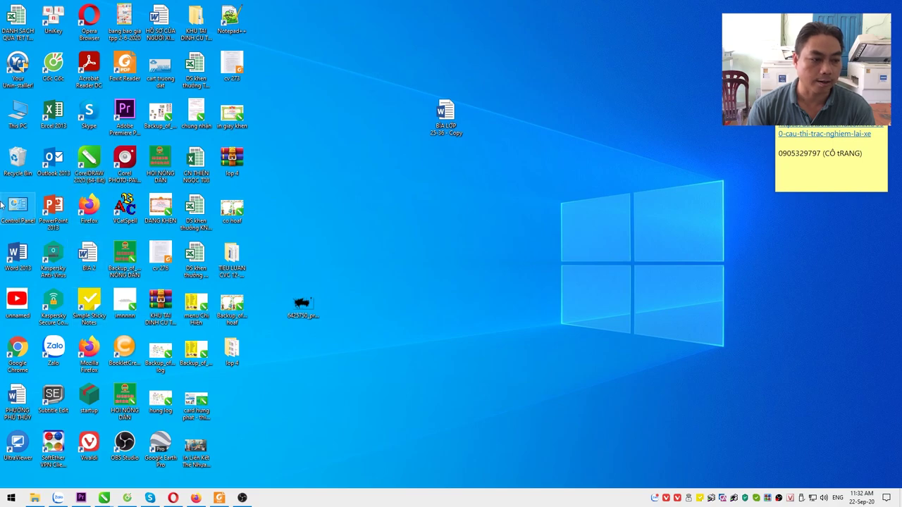
- Launch Word and open the Trust Center's Protected View settings
double_click(17, 259)
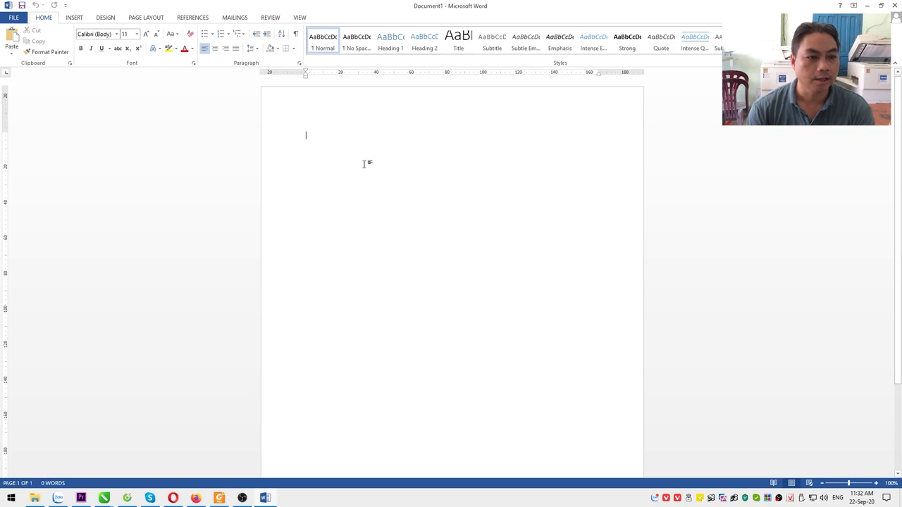
click(13, 17)
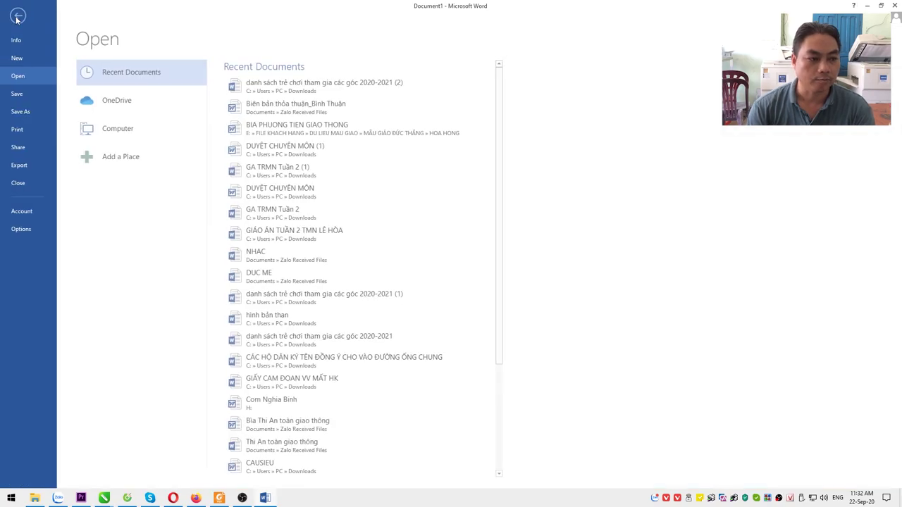
click(22, 230)
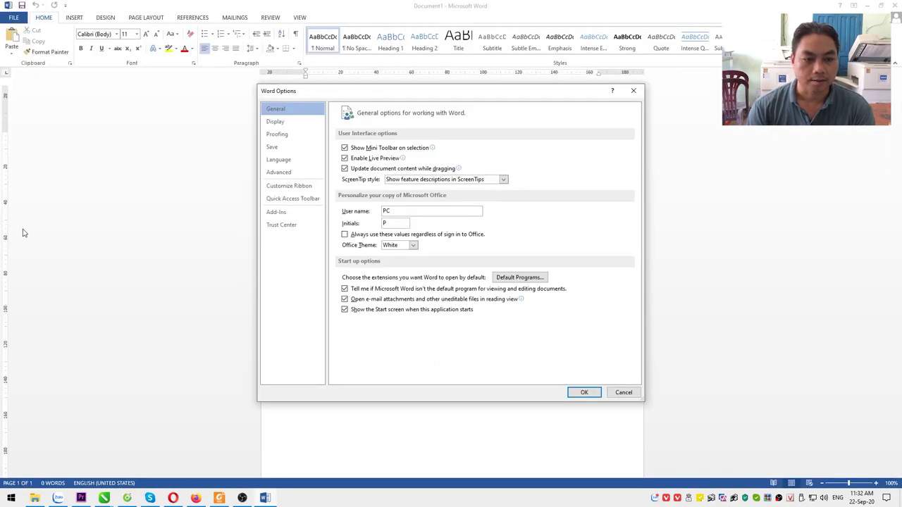
click(280, 226)
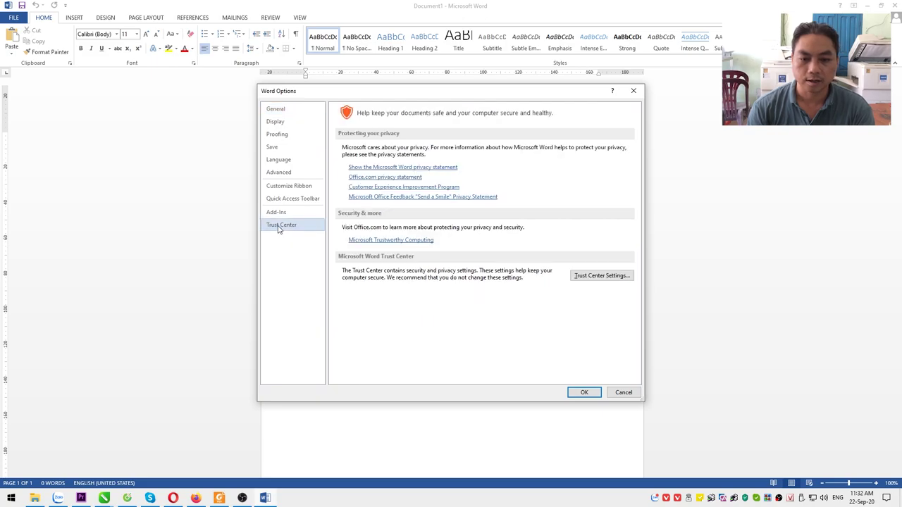
click(587, 277)
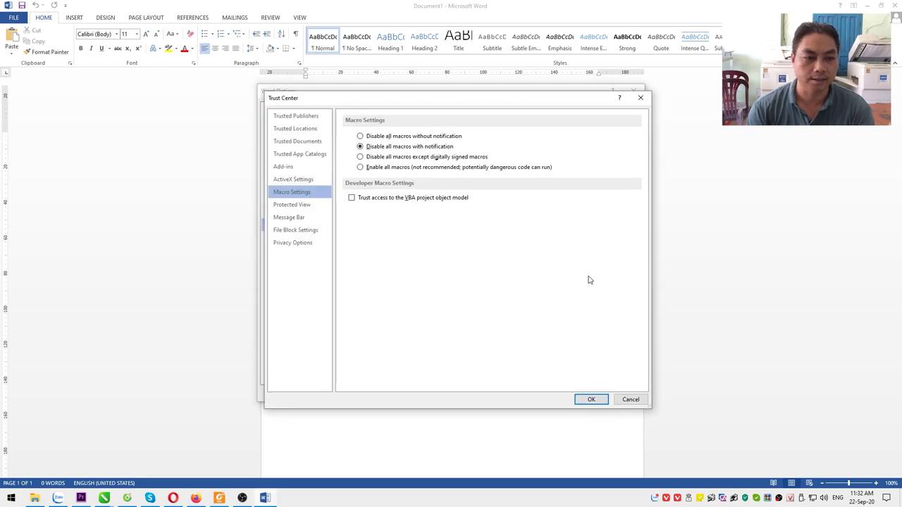
click(290, 204)
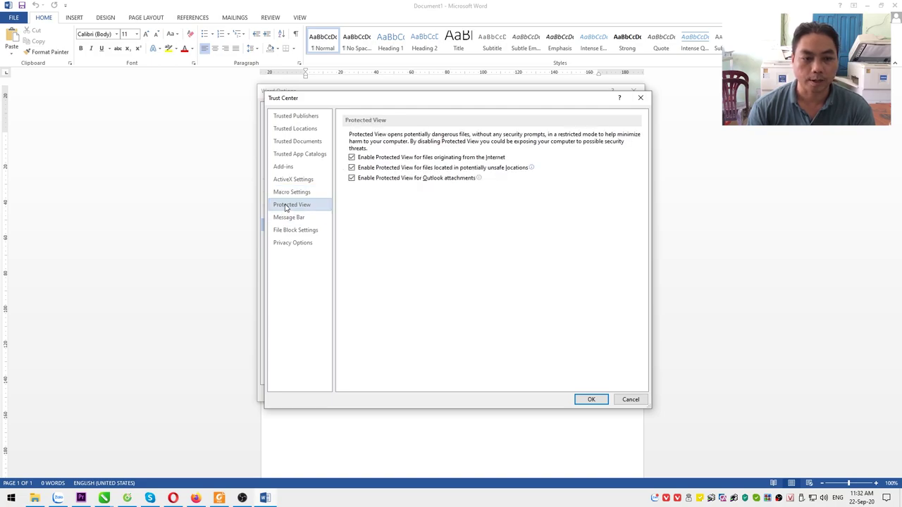
- Uncheck all three Protected View options, confirm with OK twice, and close Word
click(352, 157)
click(352, 168)
click(351, 178)
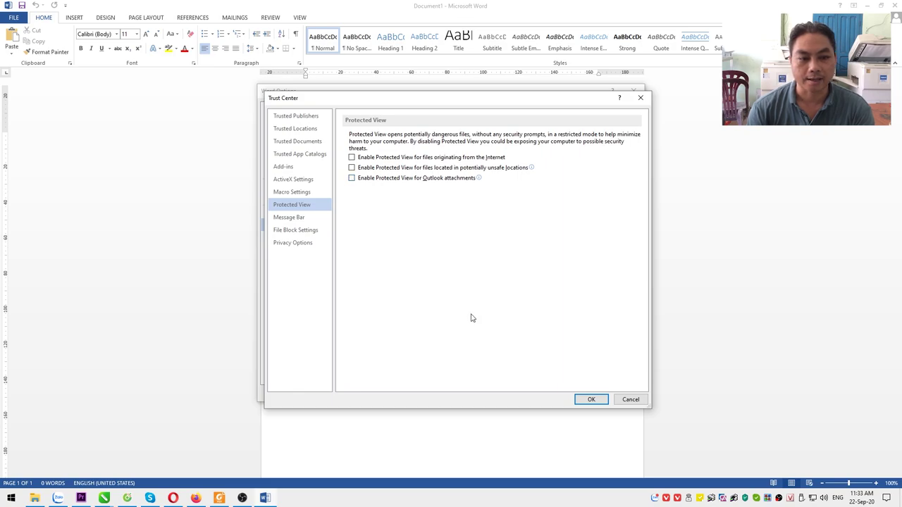
click(591, 399)
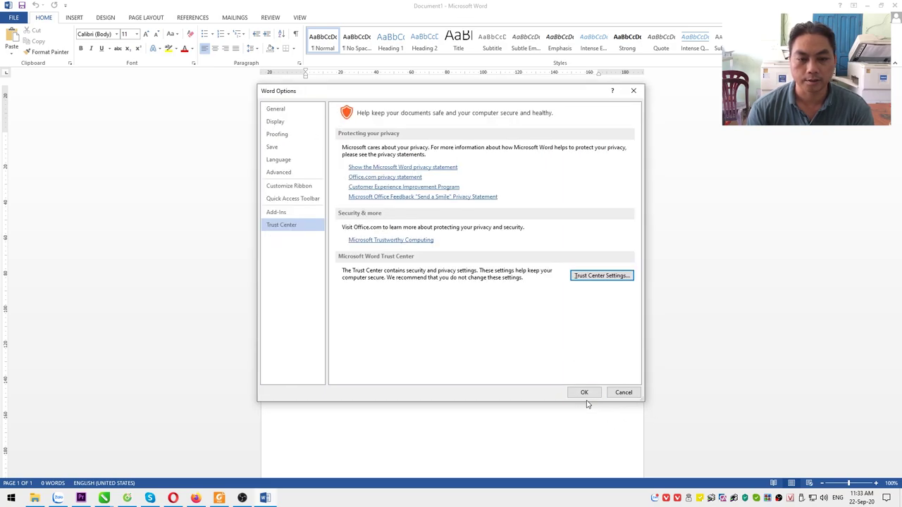
click(582, 392)
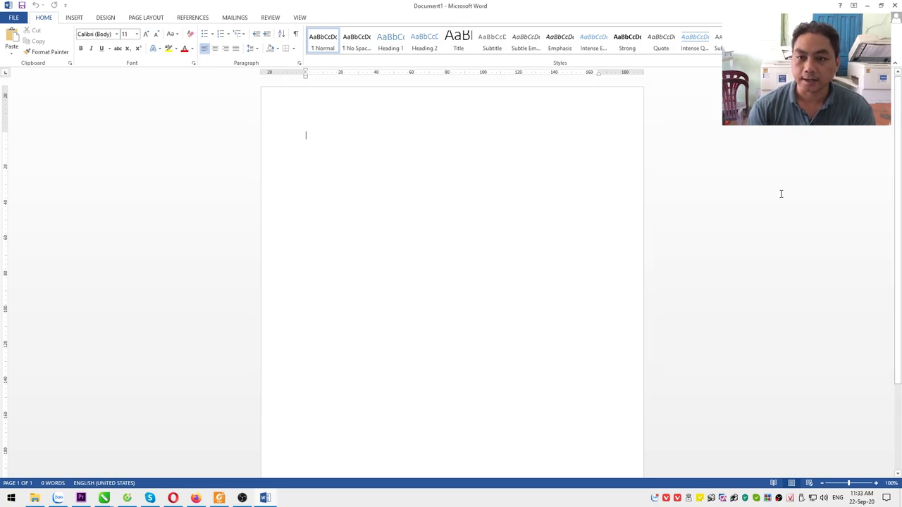
click(893, 5)
- Back in Gmail, download the hình bản than.docx attachment from its email
click(126, 497)
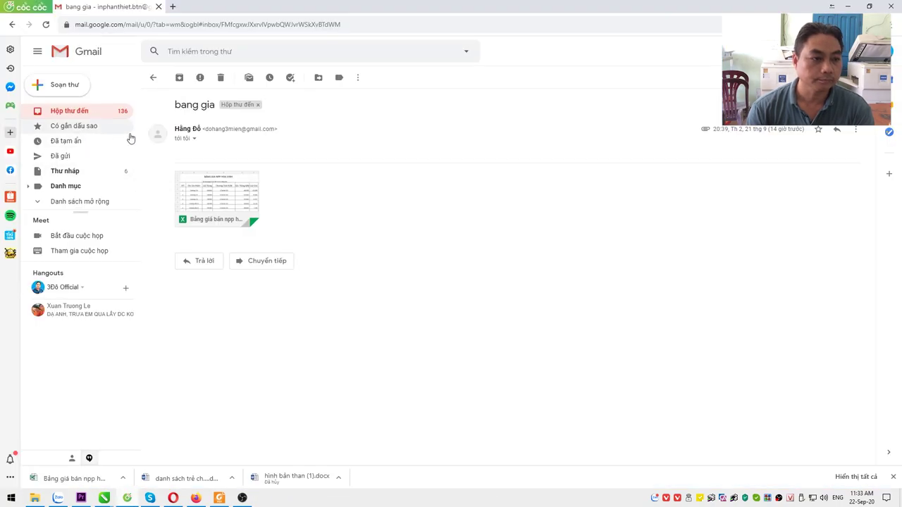
click(153, 78)
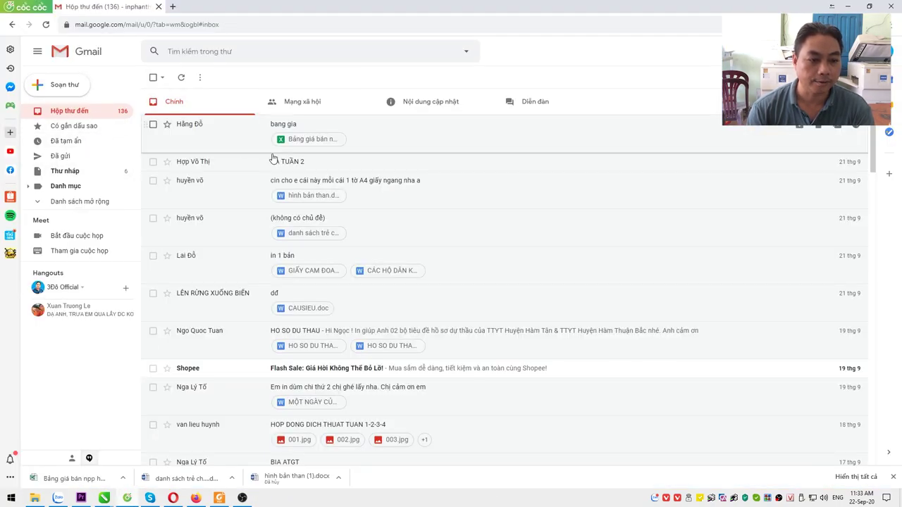
click(290, 184)
mouse_move(198, 217)
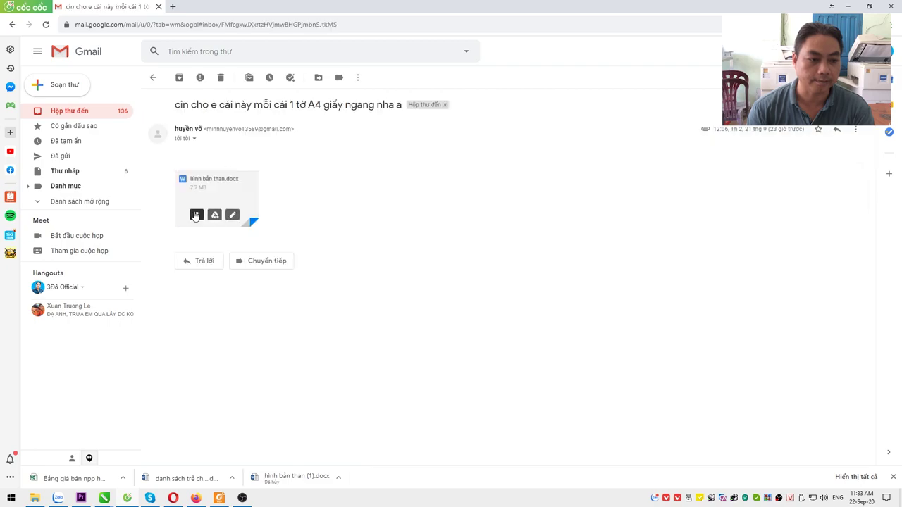
click(197, 215)
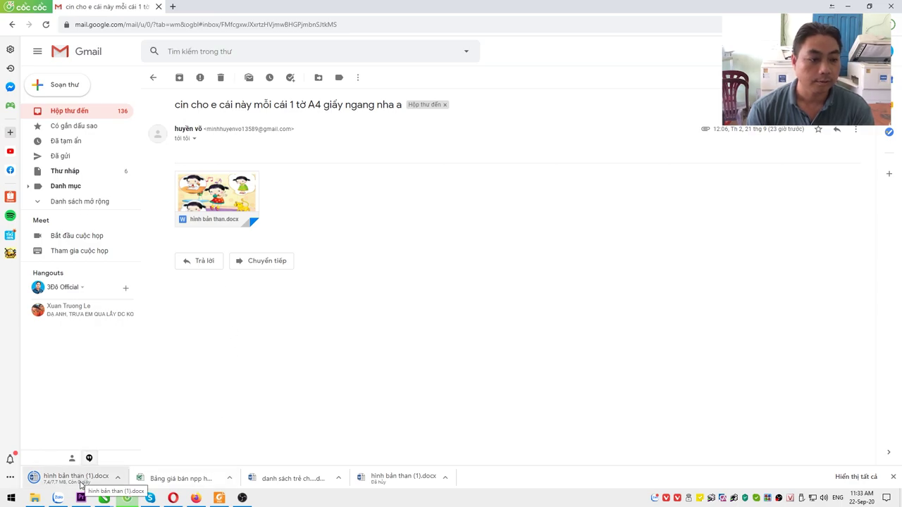
- Open the no-subject class list email, cancel the hình bản than download, and open the class list document
click(157, 79)
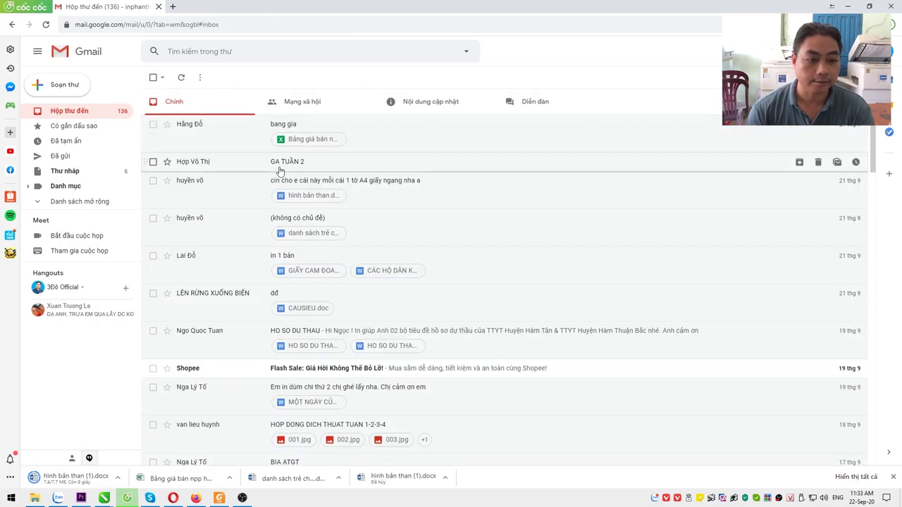
click(289, 224)
mouse_move(195, 224)
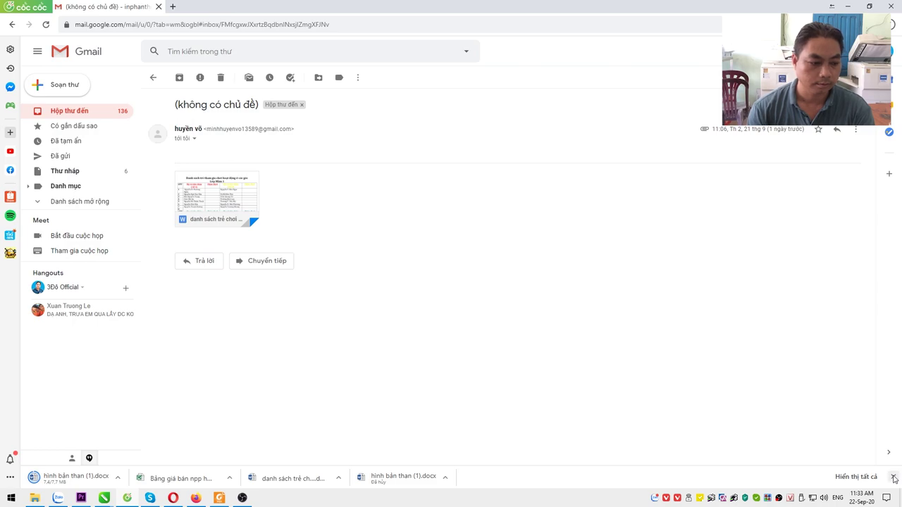
click(118, 477)
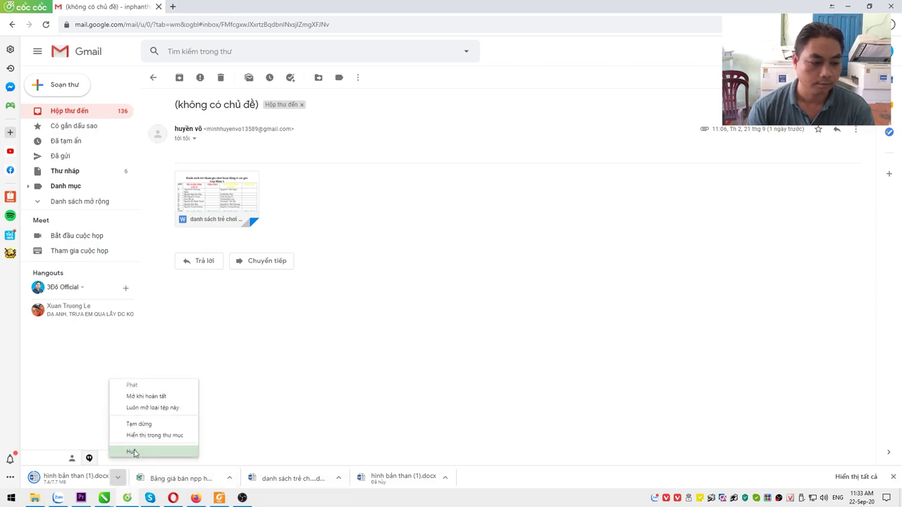
click(132, 453)
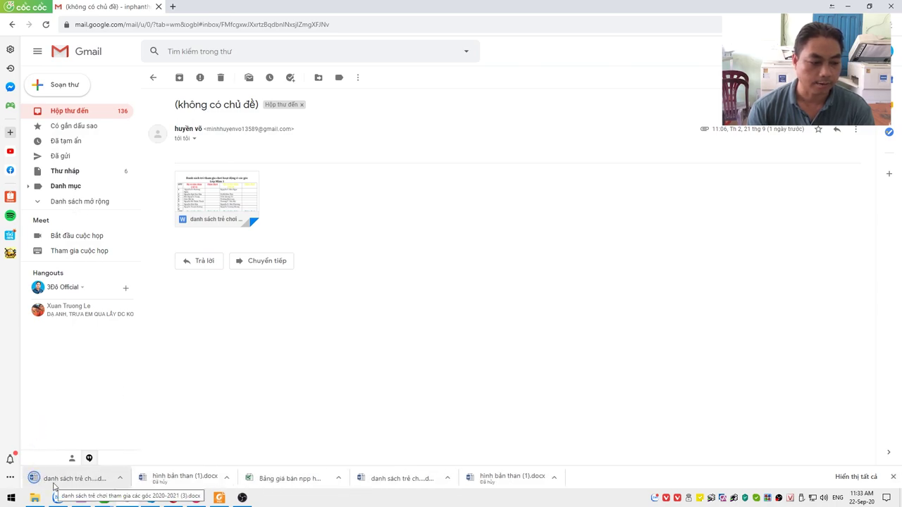
click(53, 483)
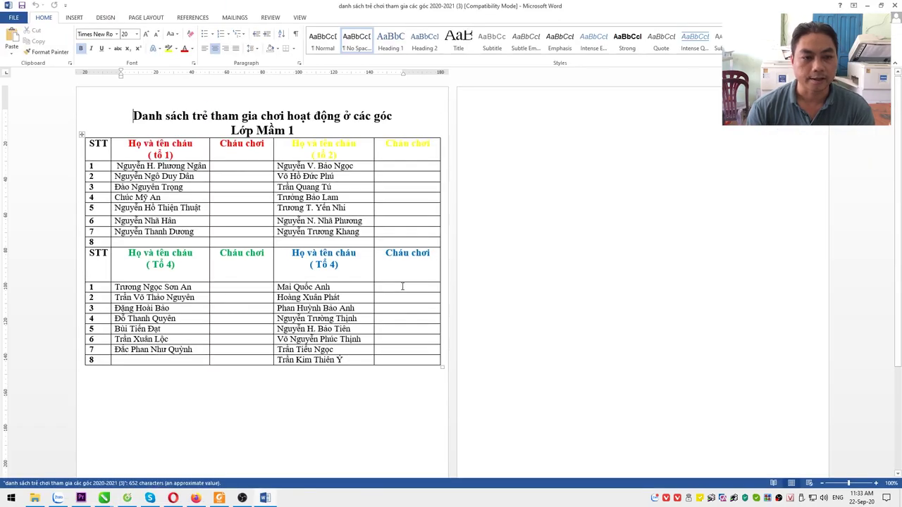